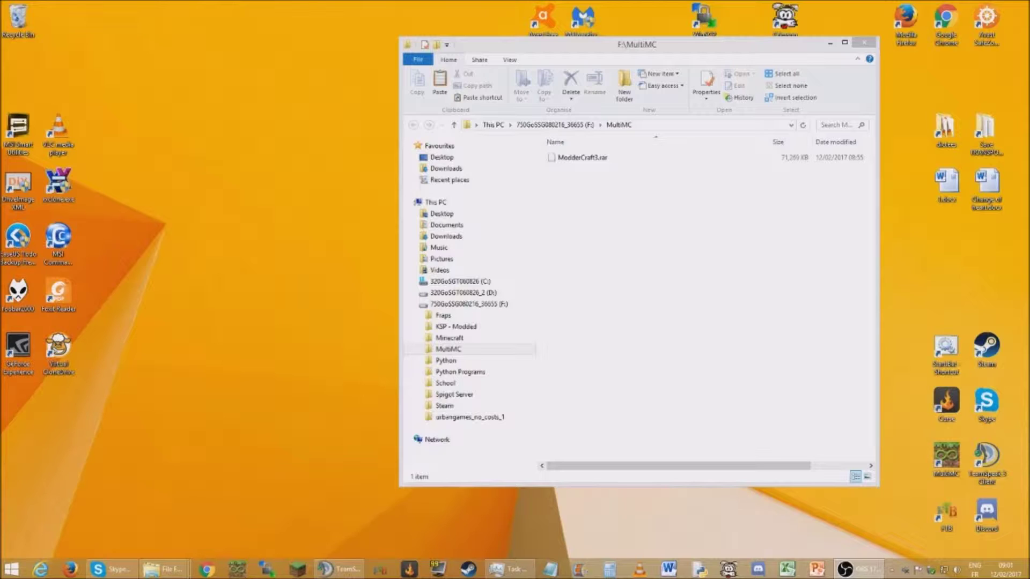
# Extract the ModderCraft3.rar archive into its current MultiMC folder with 7-Zip
pyautogui.click(717, 258)
pyautogui.rightClick(607, 160)
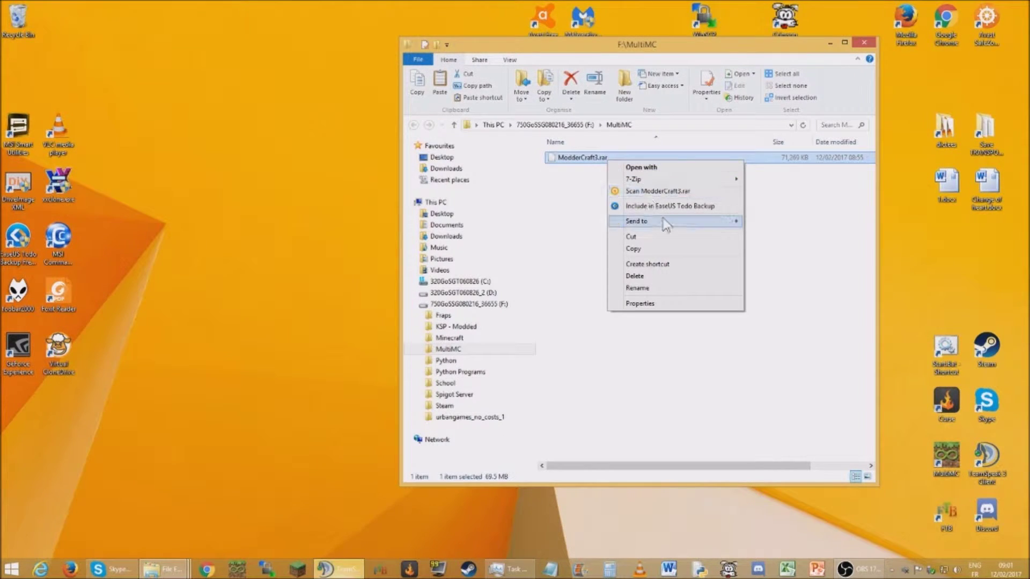
pyautogui.moveTo(684, 184)
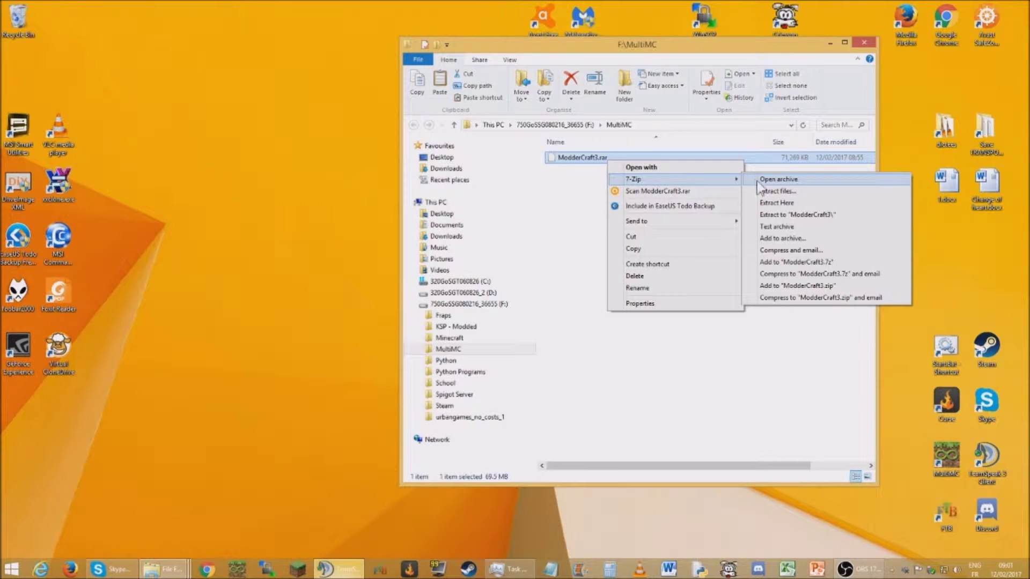
pyautogui.click(767, 202)
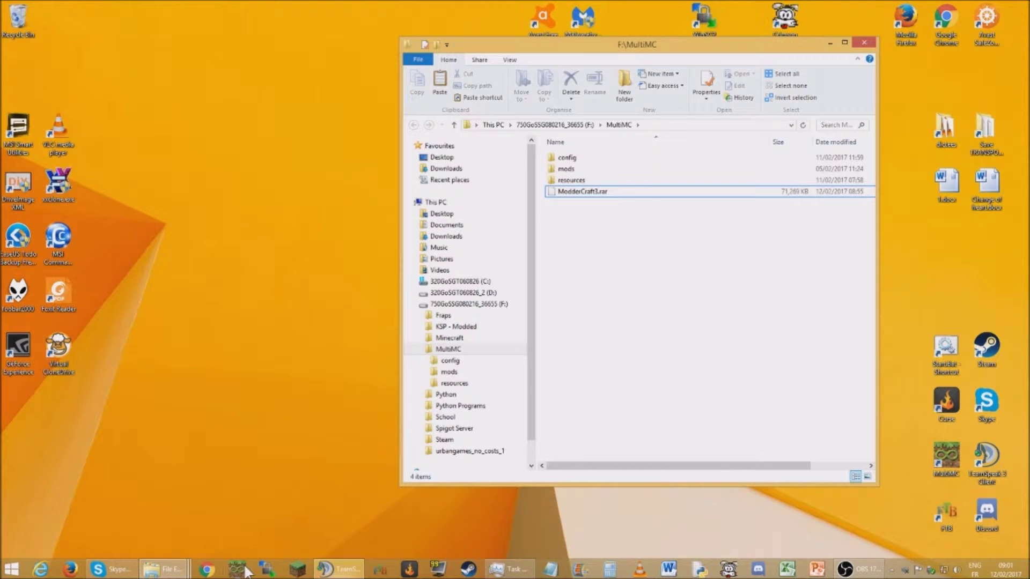
# Switch to MultiMC, dismiss the update offer and dock its window beside the extracted files
pyautogui.click(290, 453)
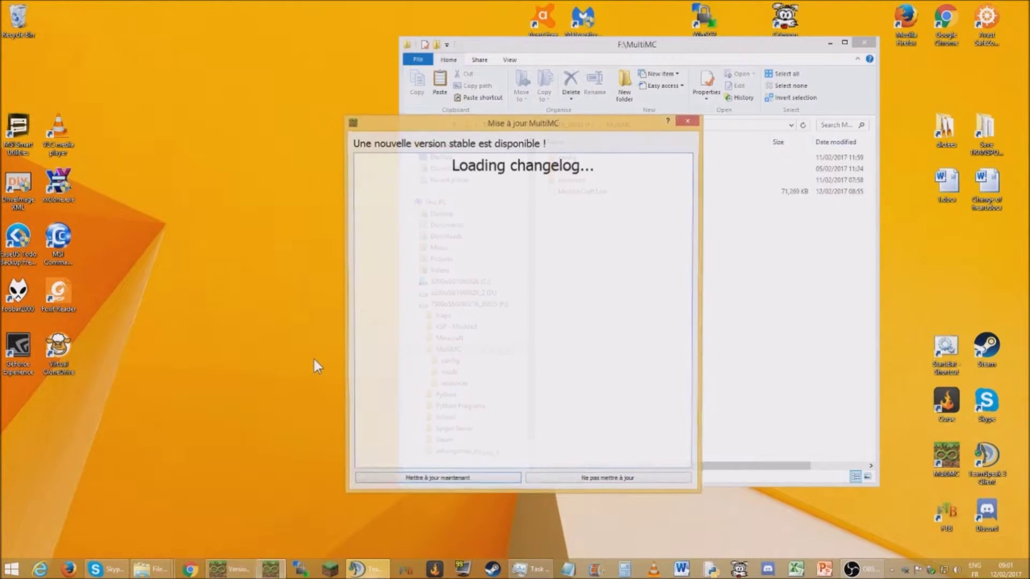
pyautogui.click(687, 123)
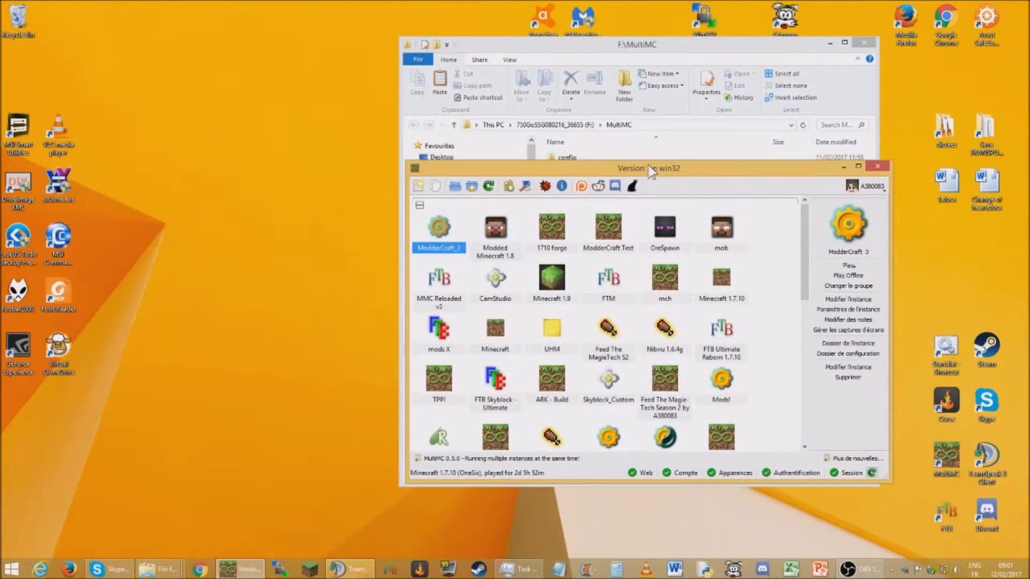
pyautogui.moveTo(648, 166); pyautogui.dragTo(269, 1)
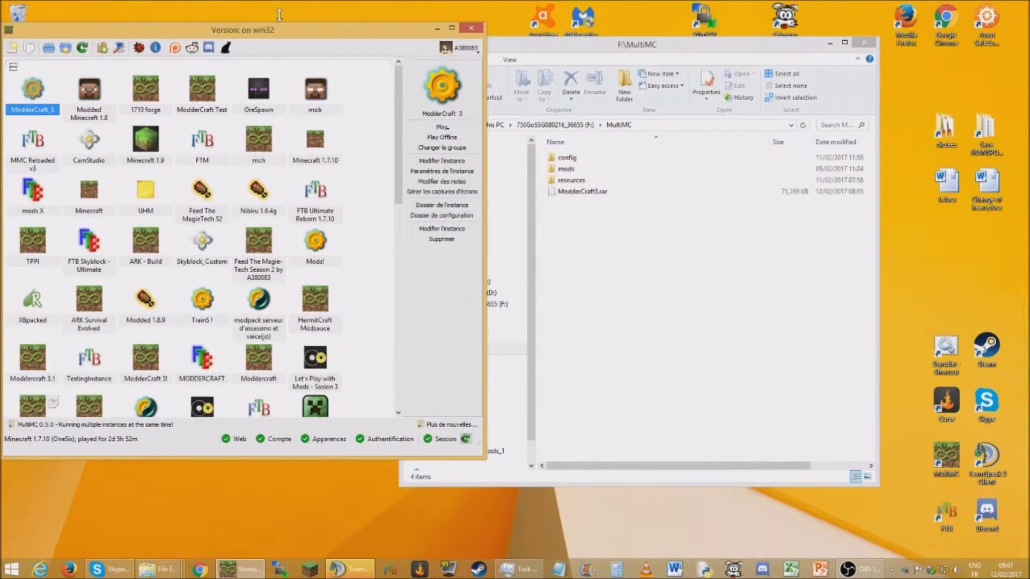
pyautogui.scroll(-5, 297, 486)
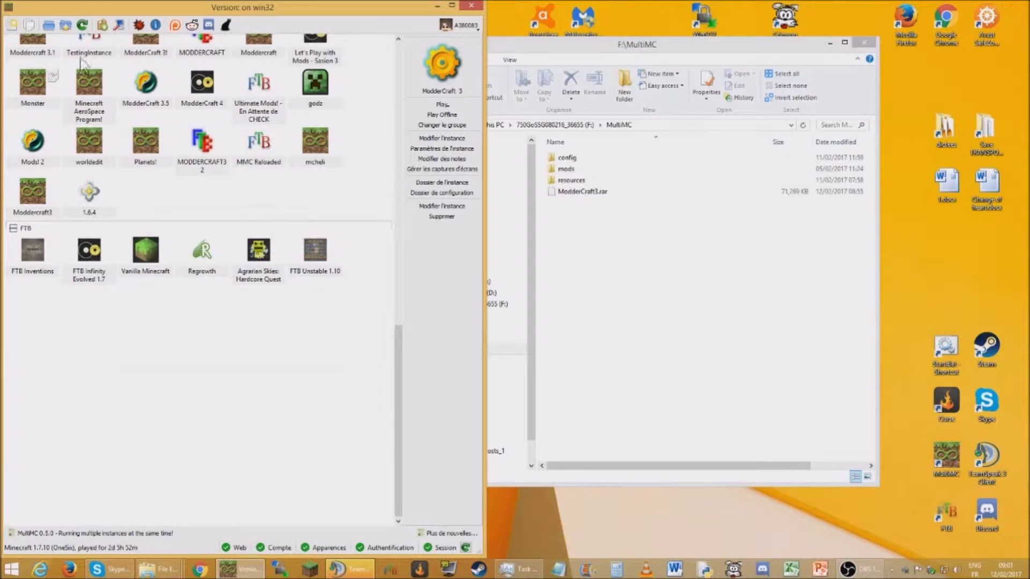
pyautogui.scroll(5, 297, 486)
# Start a new instance and set its Minecraft version to 1.7.10
pyautogui.click(12, 24)
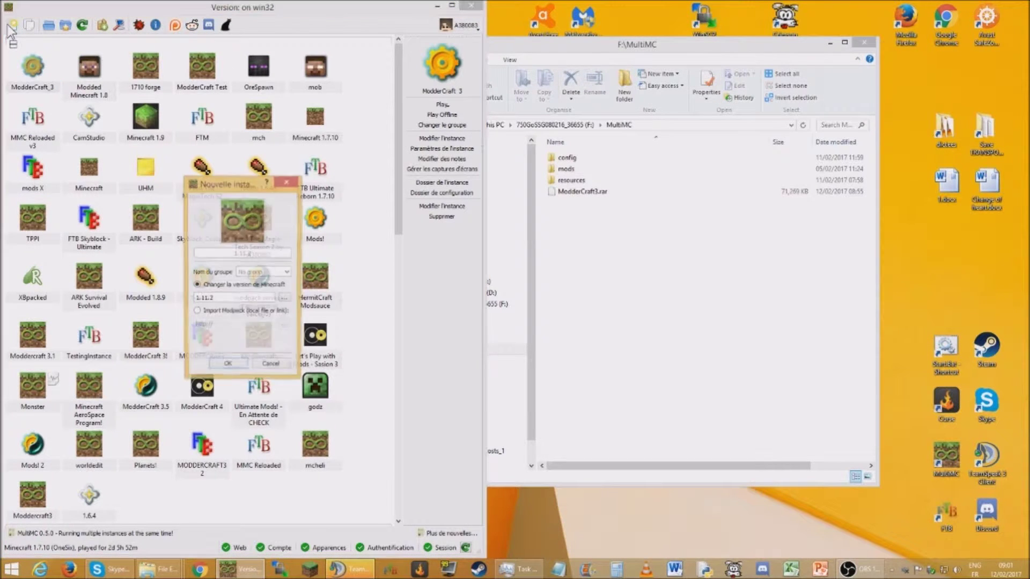
pyautogui.click(285, 298)
pyautogui.scroll(-15, 217, 329)
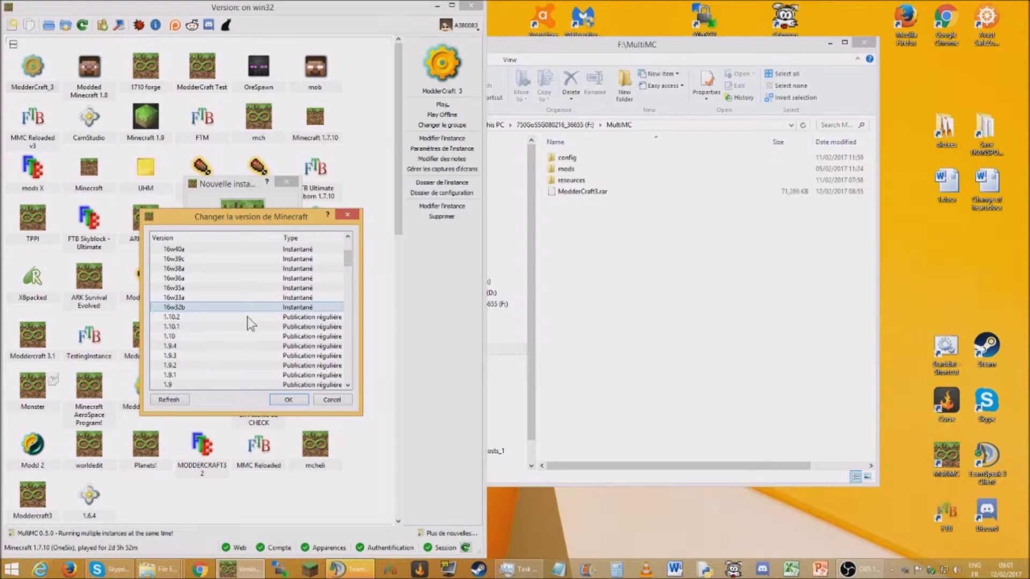
pyautogui.scroll(-2, 200, 370)
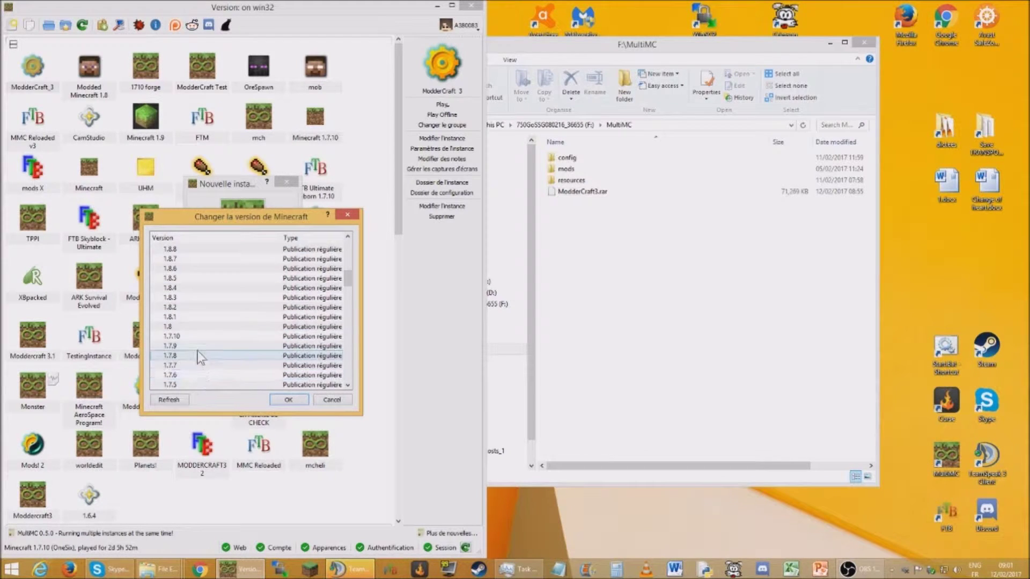
pyautogui.click(195, 337)
pyautogui.click(300, 401)
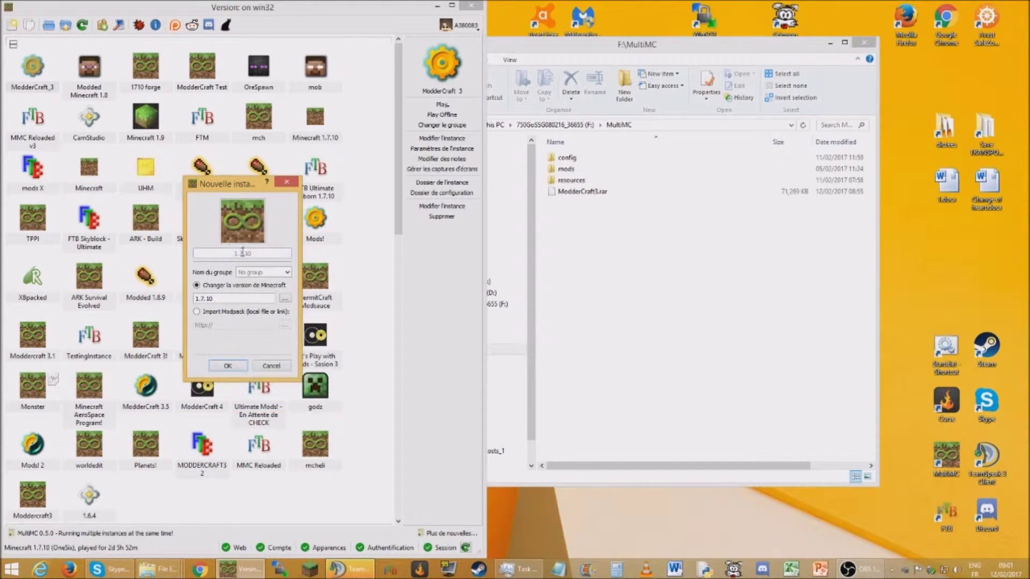
# Name the new instance "ModderCraft3 - Instal", give it the creeper icon and create it
pyautogui.write('ModderCraft3 - Instal')
pyautogui.click(256, 236)
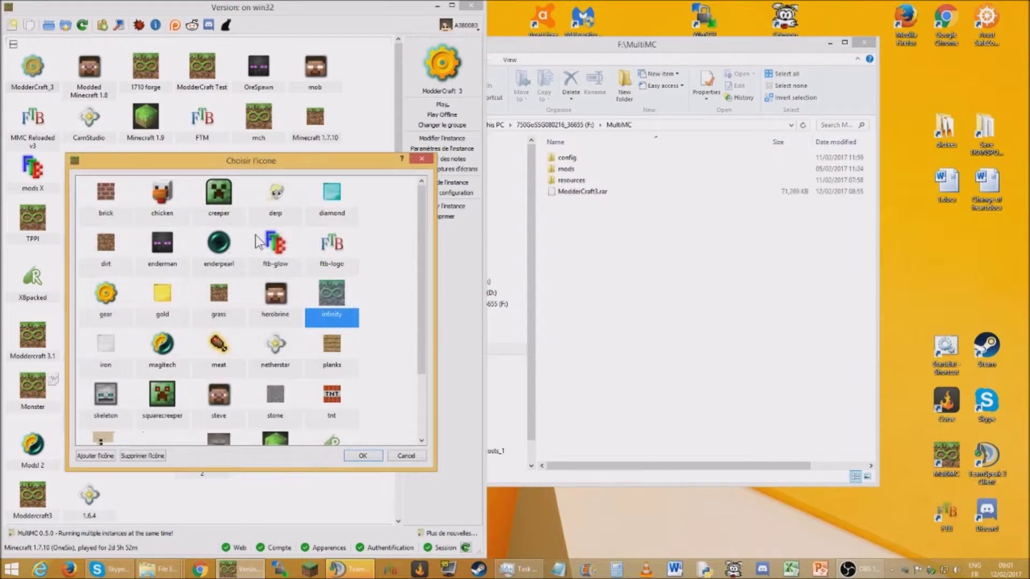
pyautogui.doubleClick(230, 201)
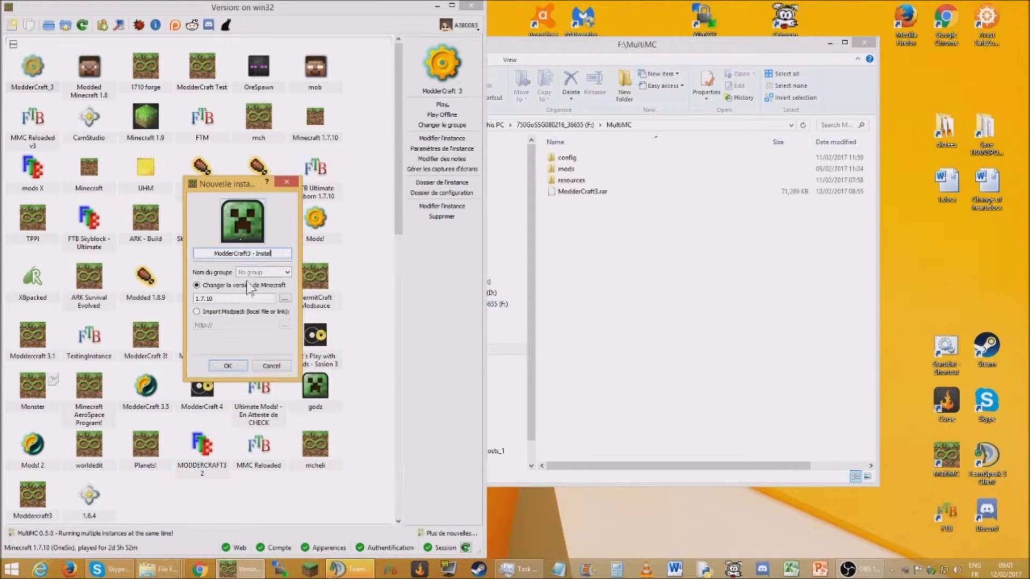
pyautogui.click(235, 370)
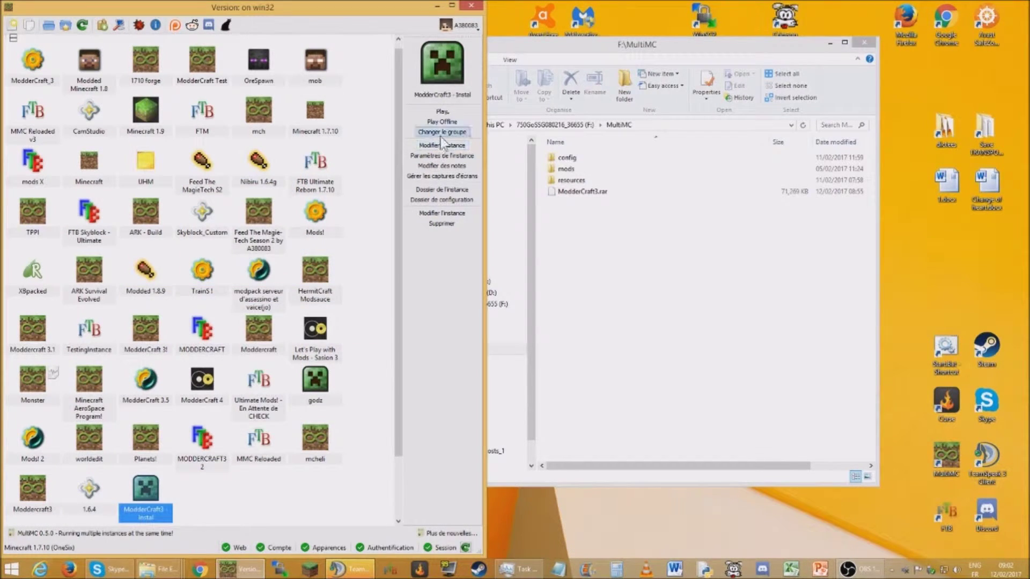
# Install Forge 10.13.4.1558 in the ModderCraft3 - Instal instance, reloading the Forge version list
pyautogui.click(448, 145)
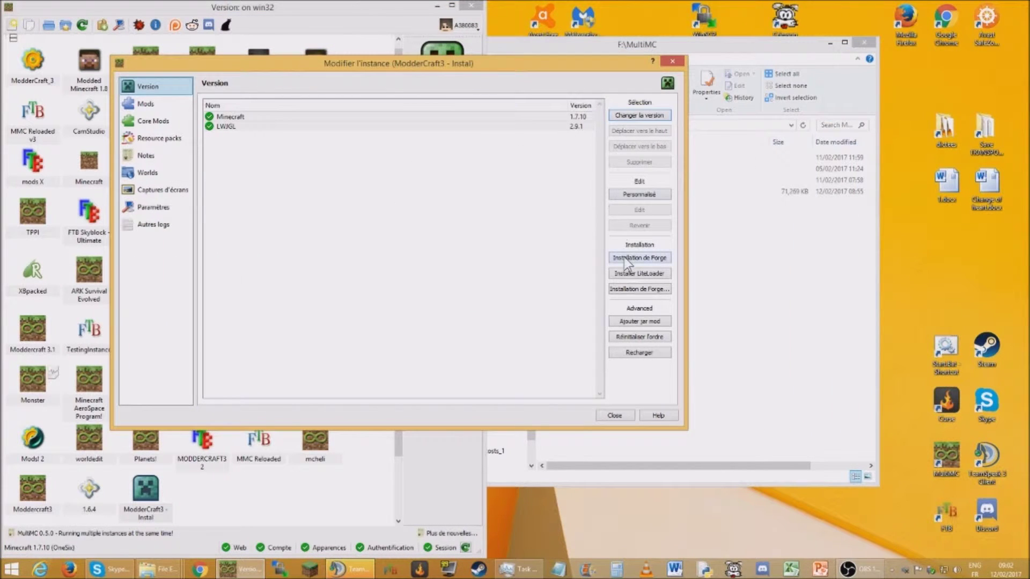
pyautogui.click(624, 257)
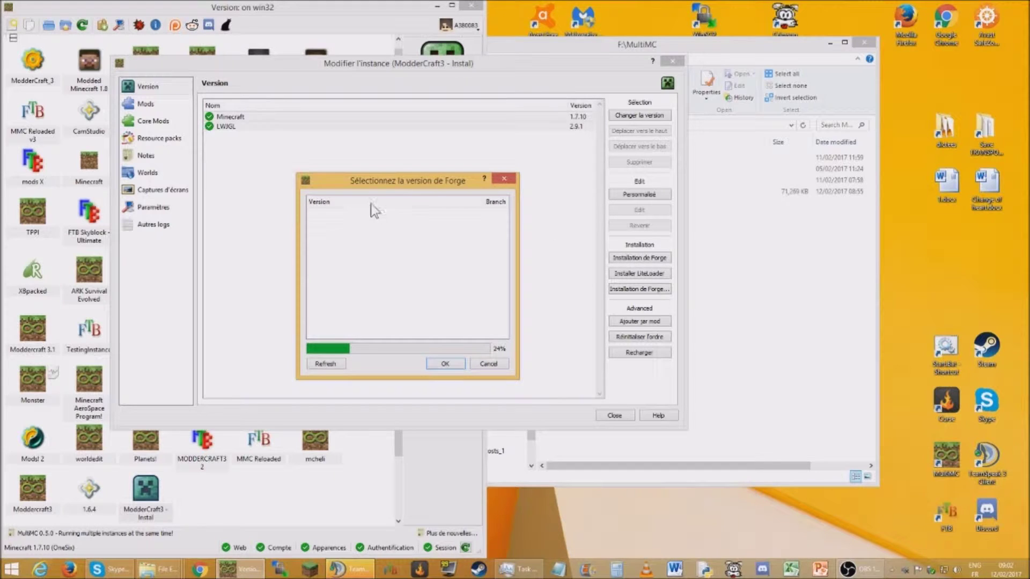
pyautogui.click(337, 368)
pyautogui.click(485, 365)
pyautogui.click(662, 259)
pyautogui.moveTo(429, 181)
pyautogui.mouseDown()
pyautogui.moveTo(431, 106)
pyautogui.moveTo(423, 172)
pyautogui.mouseUp()
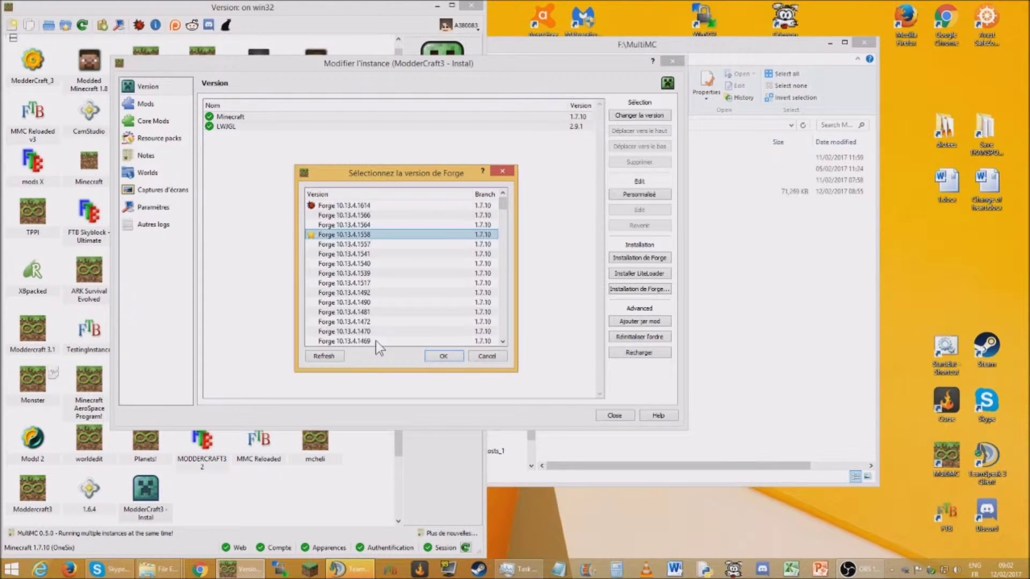
pyautogui.click(435, 356)
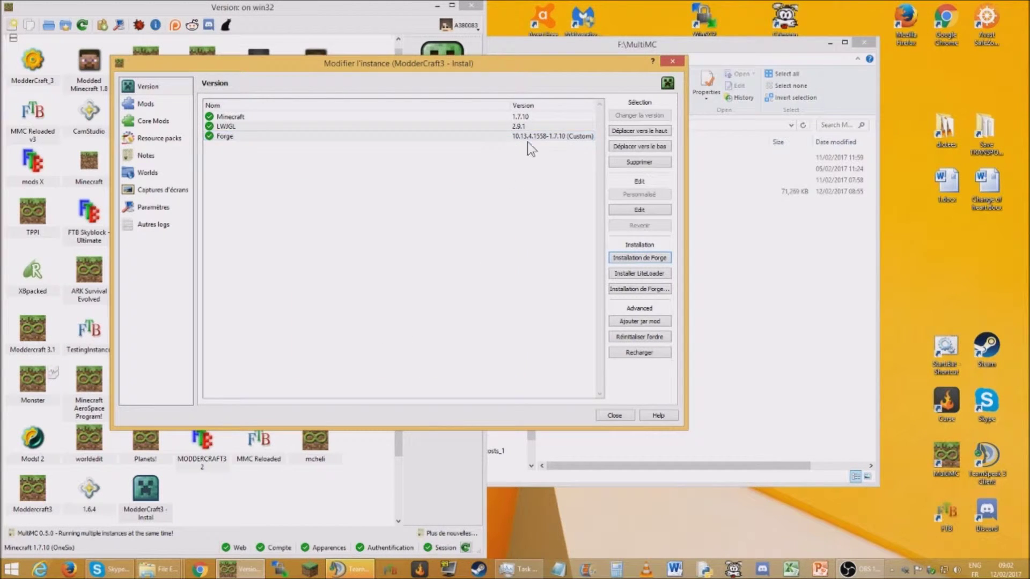
# Copy the extracted config, mods and resources folders into the minecraft folder of the ModderCraft3 - Instal instance
pyautogui.click(161, 103)
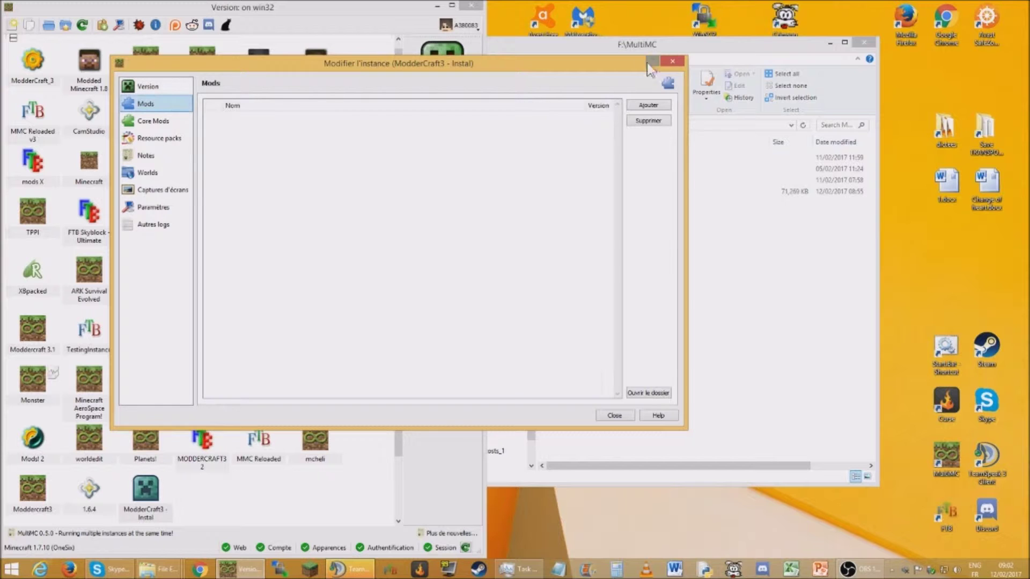
pyautogui.click(649, 394)
pyautogui.moveTo(700, 61); pyautogui.dragTo(357, 83)
pyautogui.click(688, 58)
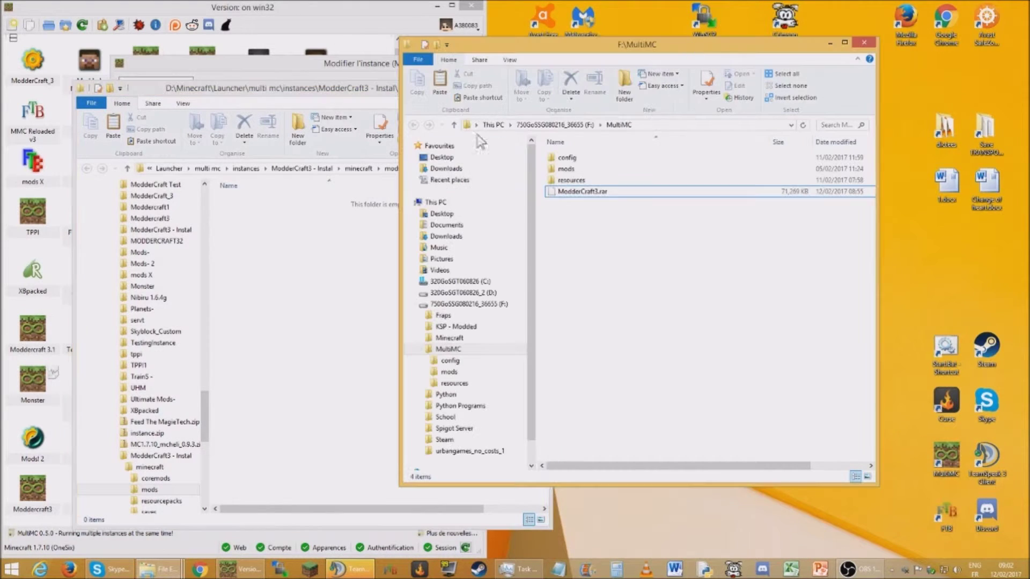
pyautogui.click(370, 170)
pyautogui.moveTo(563, 252); pyautogui.dragTo(273, 317)
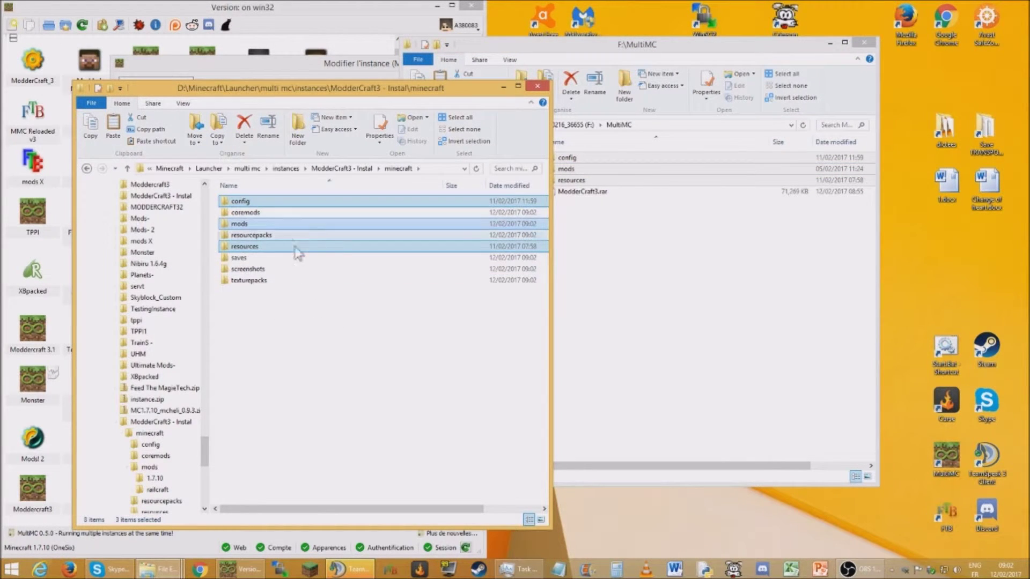
# Check the instance's mod list, clear away the source folder window and close the instance editor
pyautogui.click(386, 62)
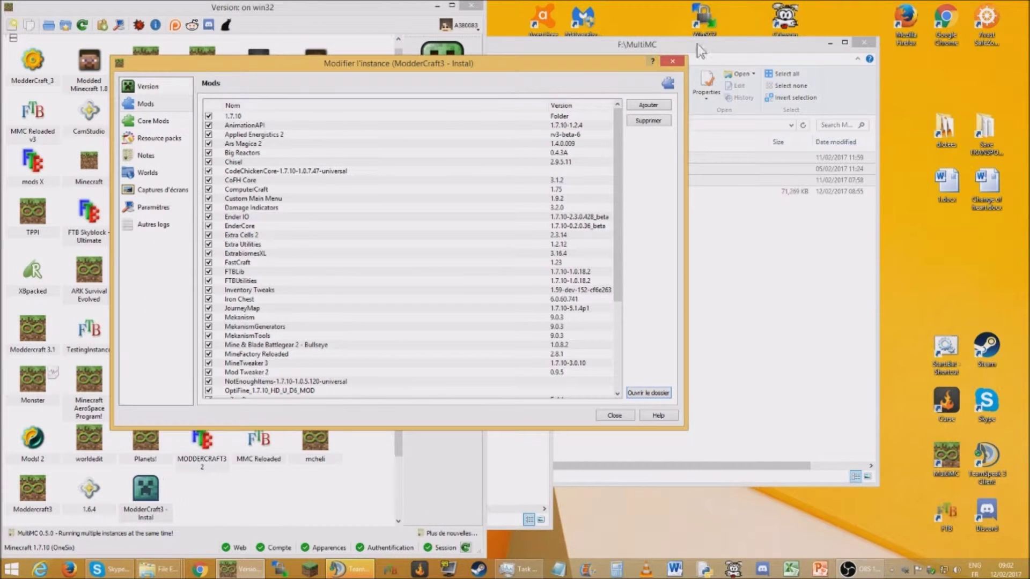
pyautogui.click(830, 42)
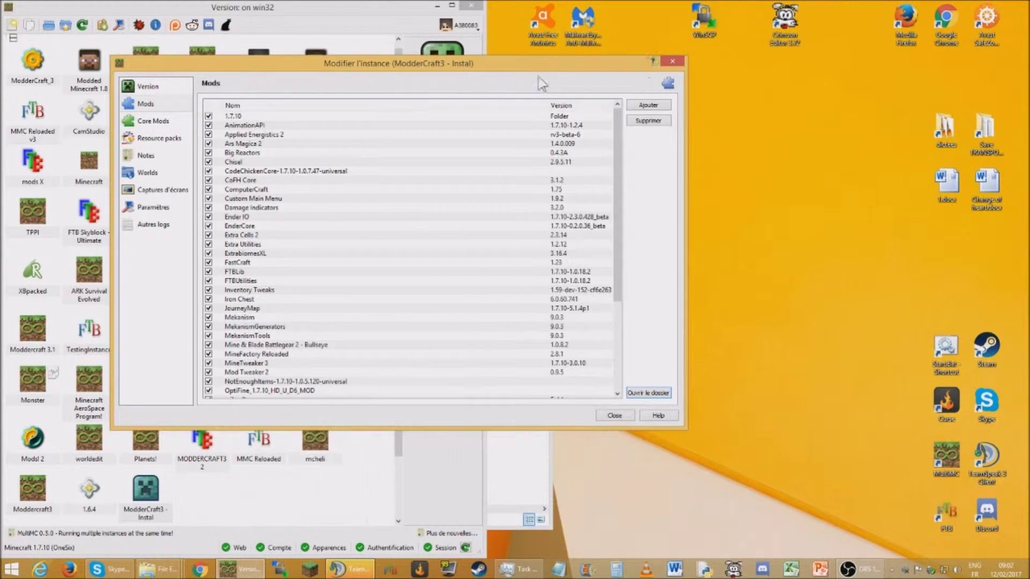
pyautogui.click(672, 62)
# Launch the ModderCraft3 - Instal instance from the maximized MultiMC window and dismiss the Java version warning
pyautogui.click(454, 7)
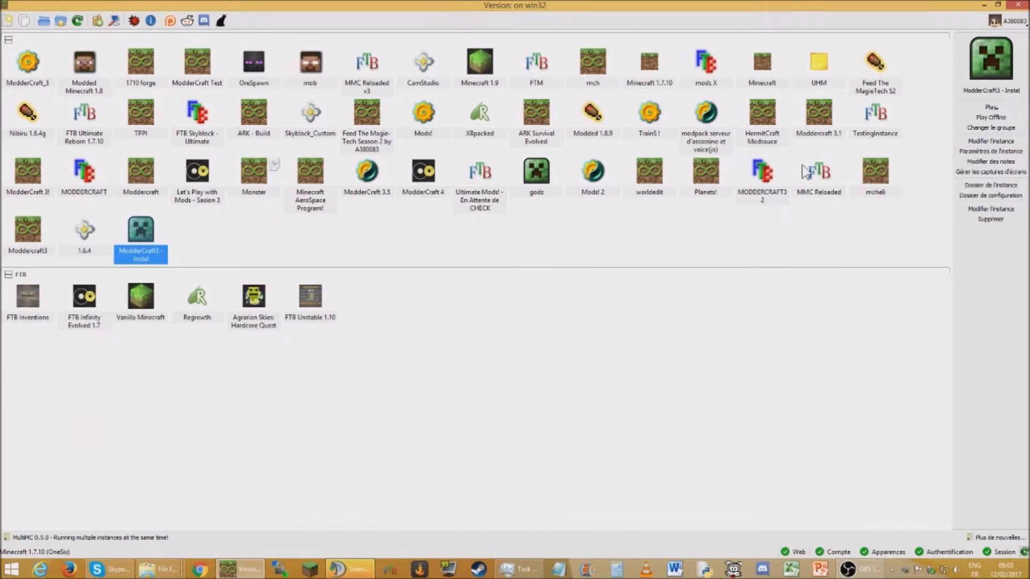
pyautogui.click(992, 109)
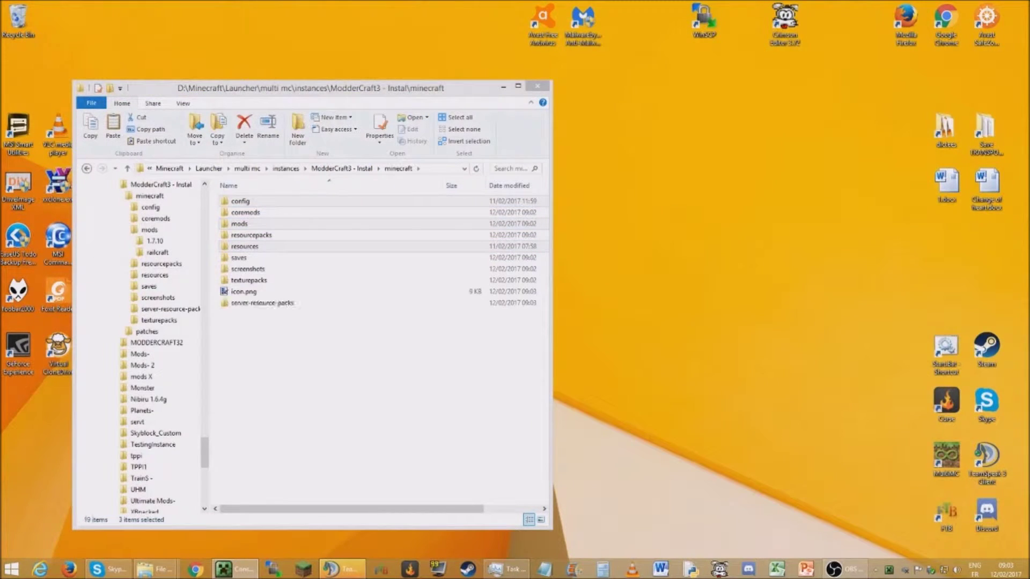
pyautogui.moveTo(334, 44); pyautogui.dragTo(217, 36)
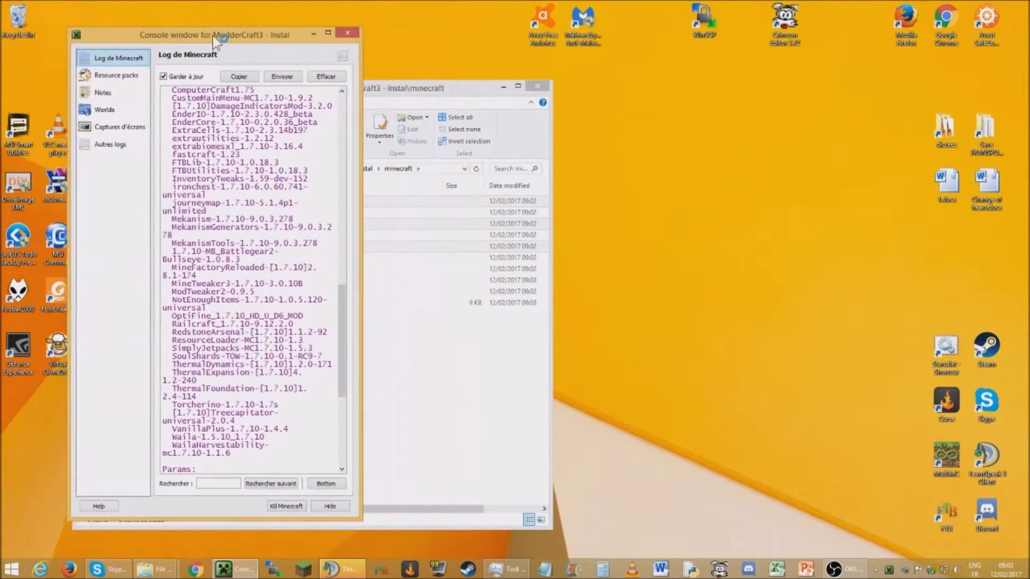
pyautogui.click(338, 274)
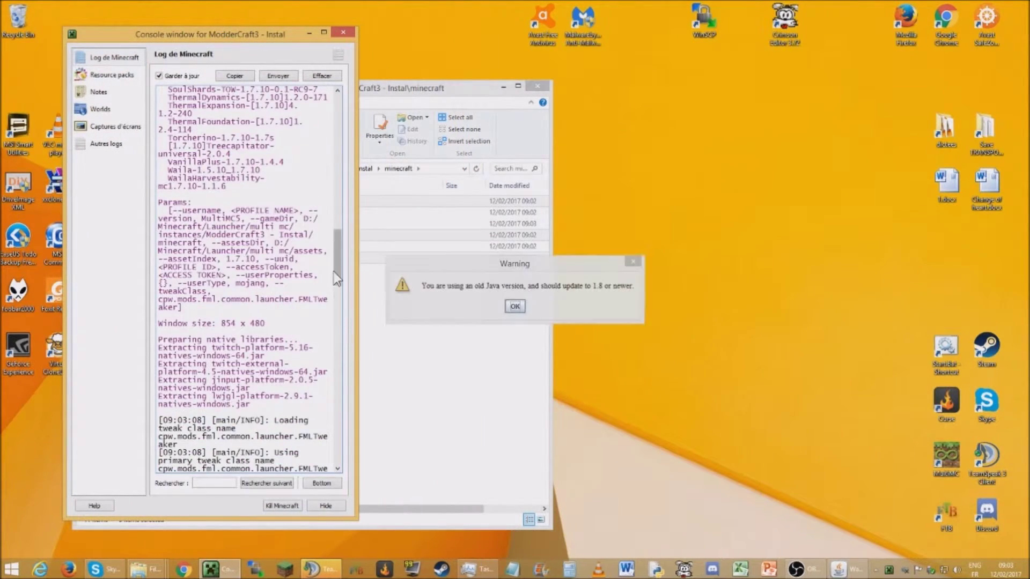
pyautogui.click(632, 260)
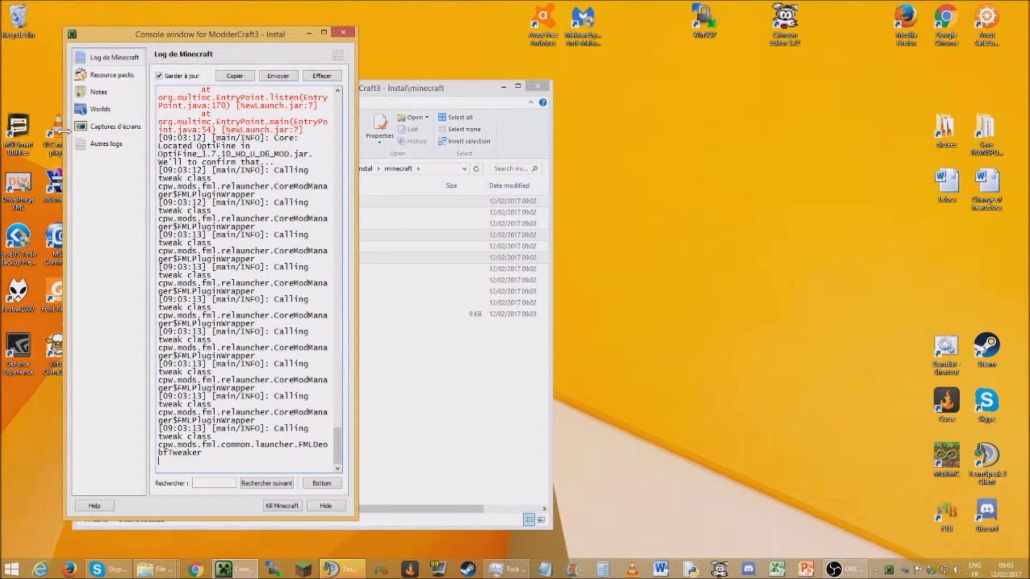
# Widen the instance's console window and stretch it to full screen height to follow the log
pyautogui.moveTo(65, 131); pyautogui.dragTo(8, 136)
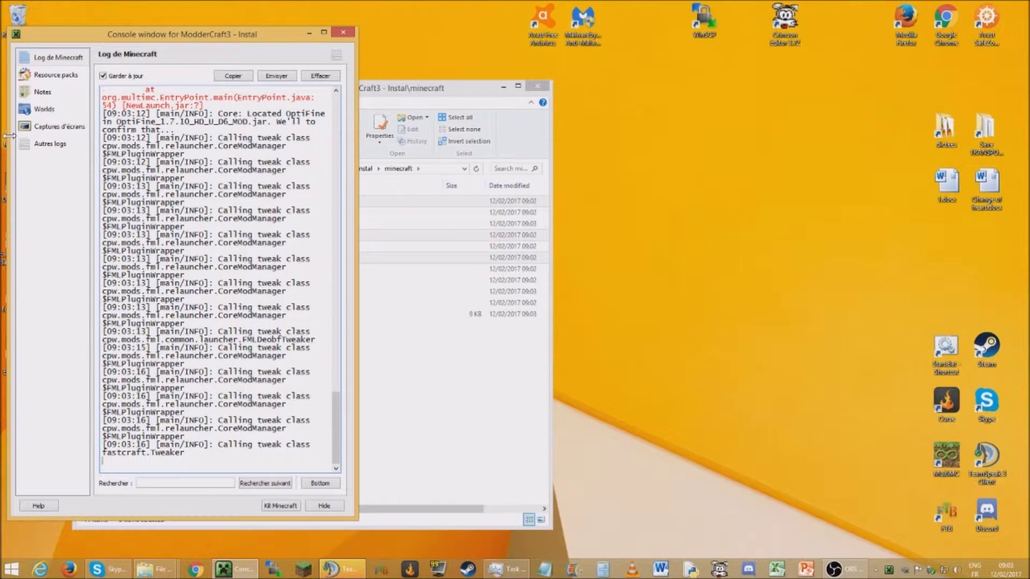
pyautogui.press('super+shift+Up')
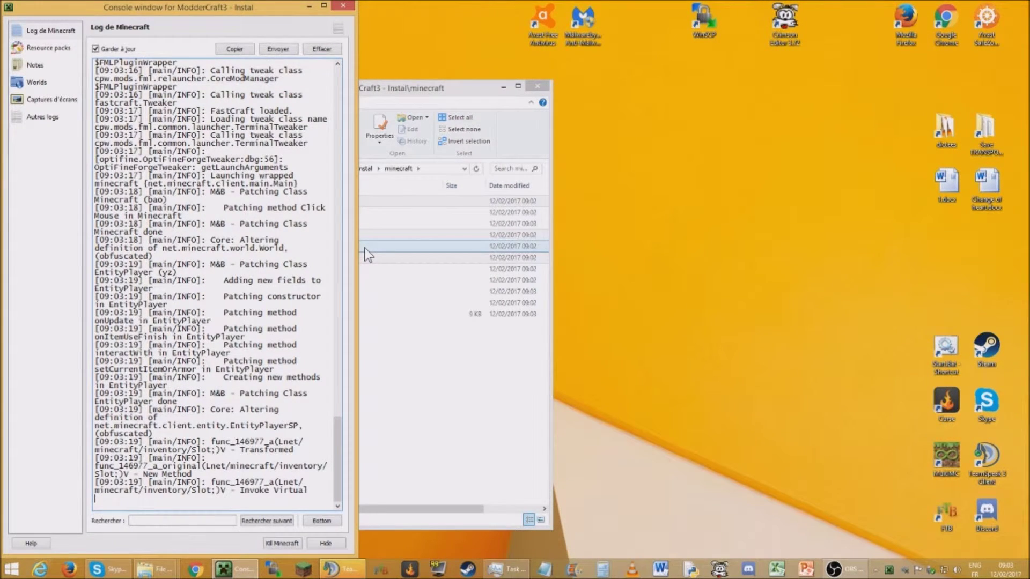
pyautogui.moveTo(355, 241); pyautogui.dragTo(406, 226)
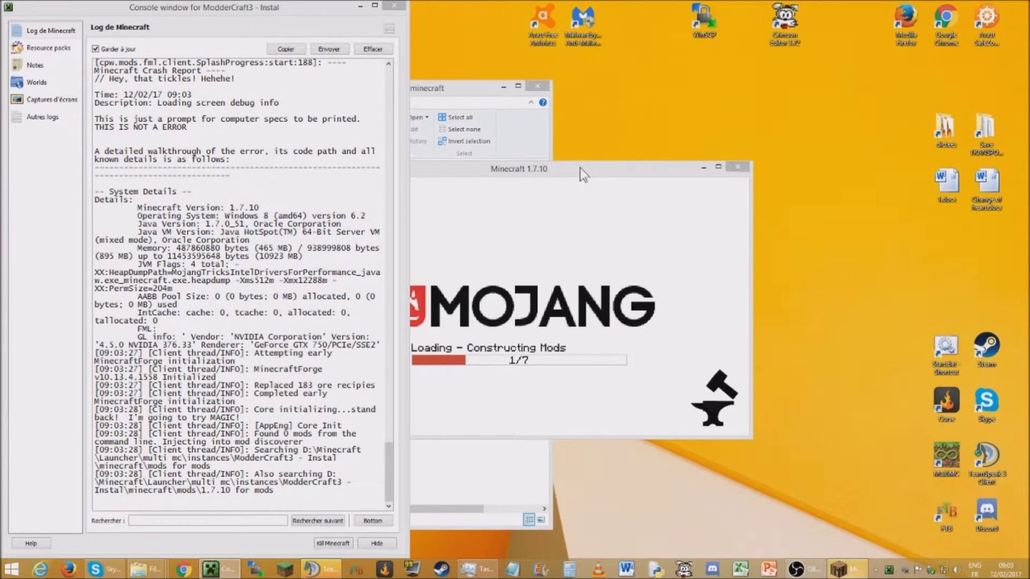
# Move the Minecraft 1.7.10 window clear of the console and maximize it once the main menu loads
pyautogui.click(575, 169)
pyautogui.moveTo(566, 173); pyautogui.dragTo(668, 164)
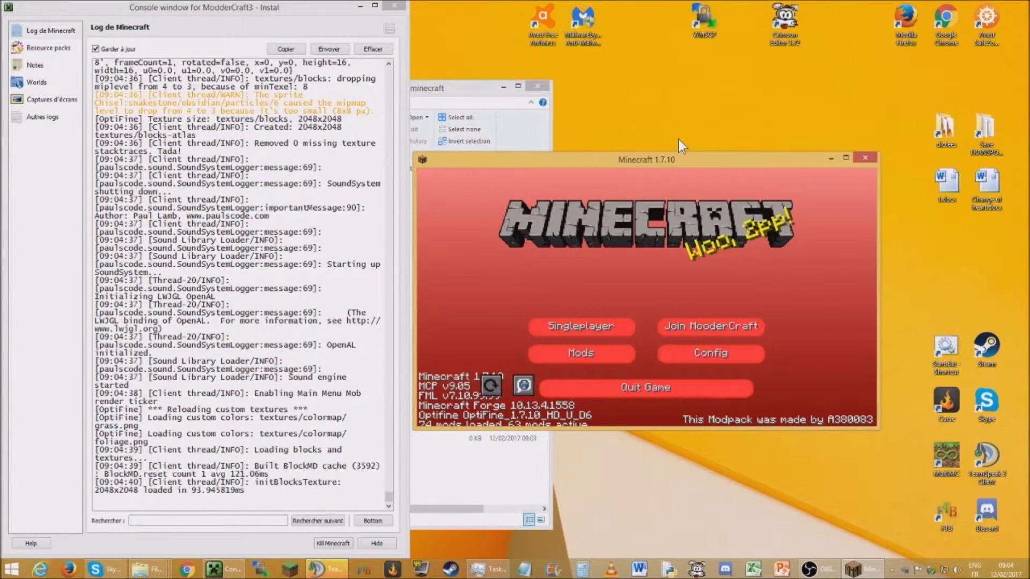
pyautogui.click(845, 157)
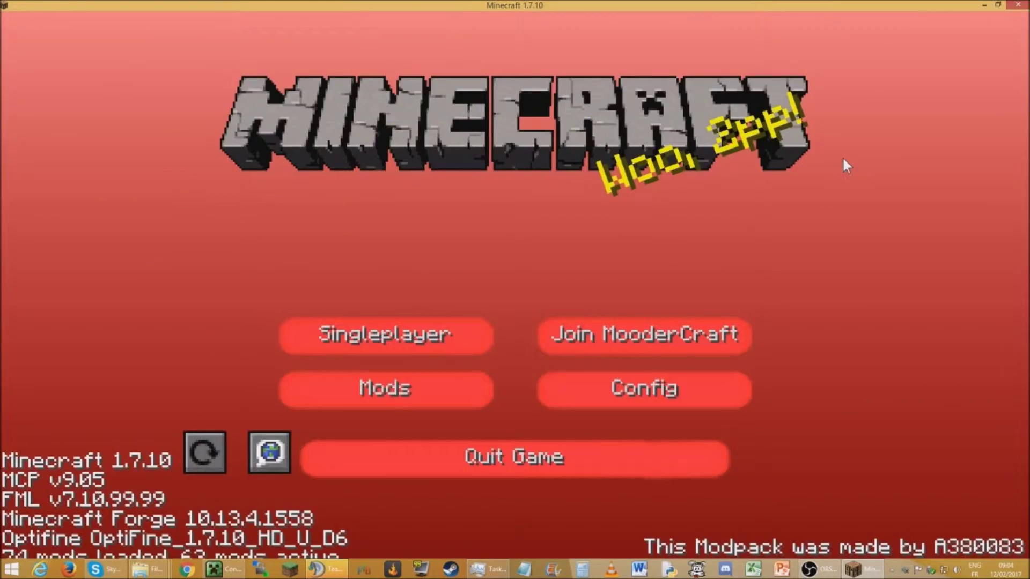